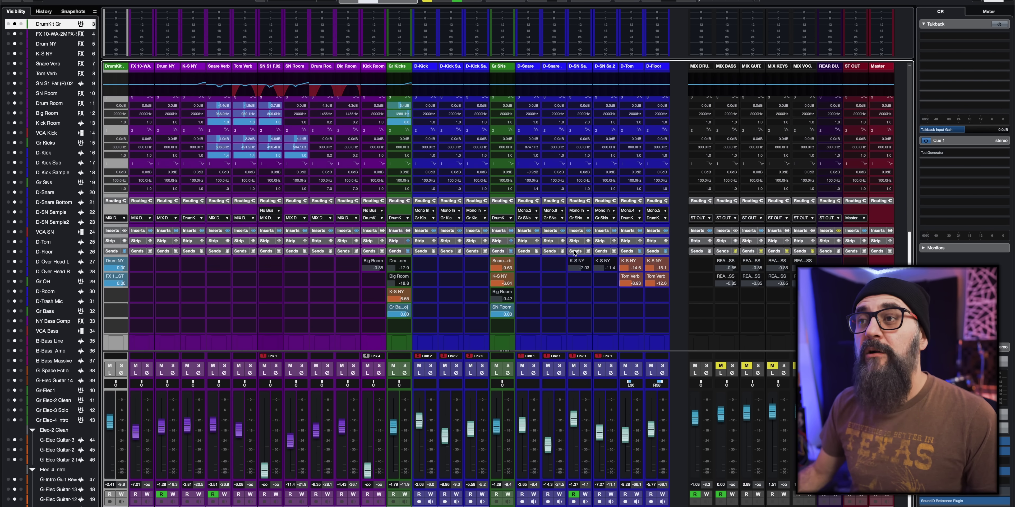
# Roll the mouse wheel over MixConsole controls, then open Preferences at Editing – Project & MixConsole.
pyautogui.scroll(3, 574, 253)
pyautogui.scroll(-5, 574, 253)
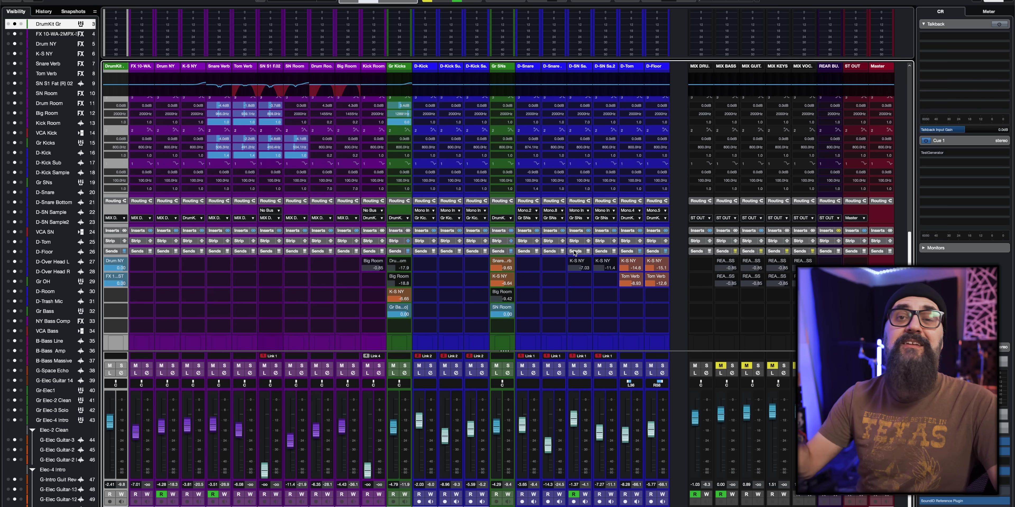
pyautogui.scroll(3, 574, 254)
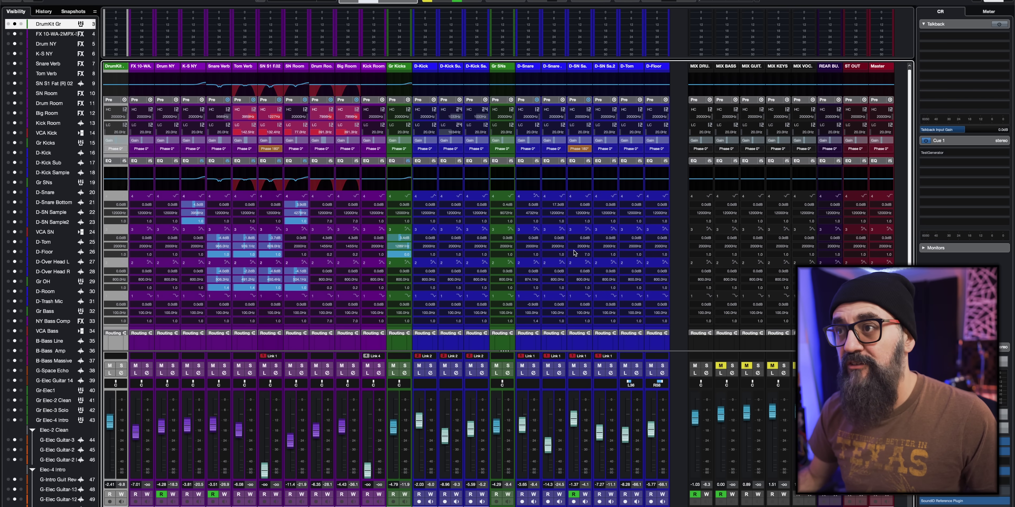
pyautogui.scroll(-3, 574, 254)
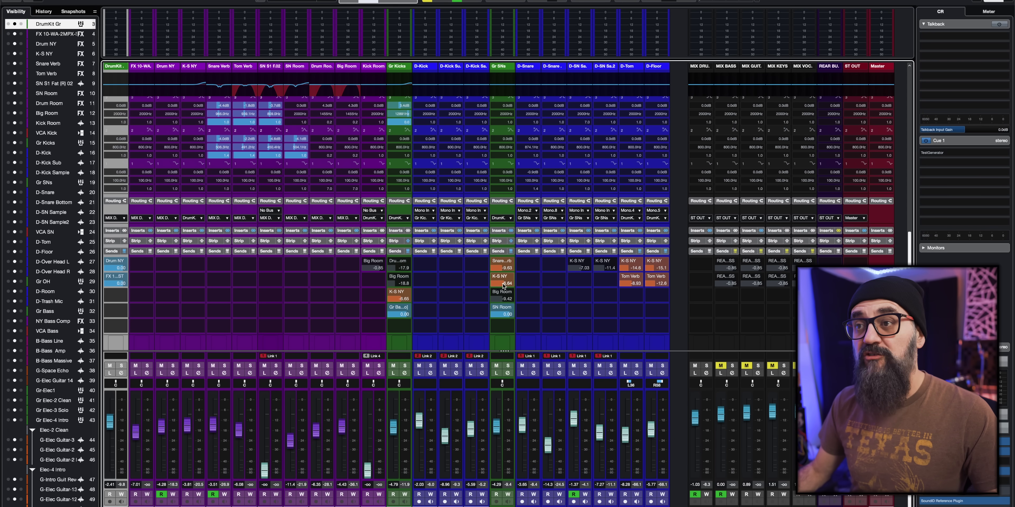
pyautogui.scroll(2, 504, 290)
pyautogui.scroll(-2, 532, 308)
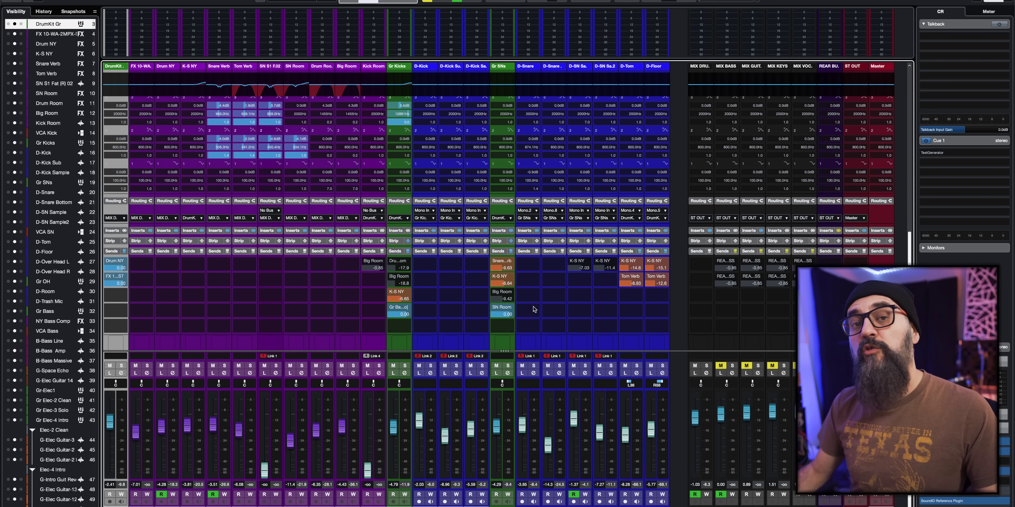
pyautogui.scroll(2, 533, 309)
pyautogui.scroll(-2, 534, 310)
pyautogui.scroll(3, 533, 310)
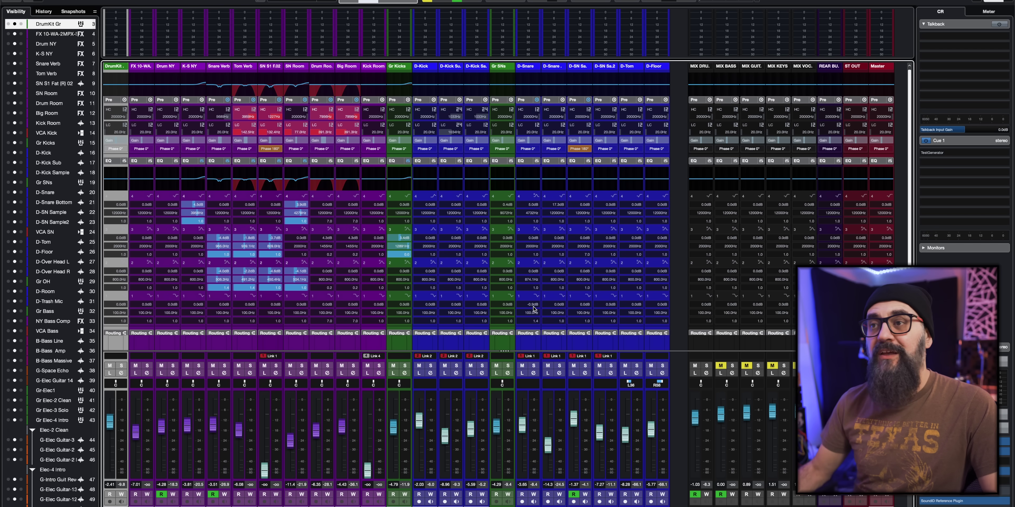
pyautogui.scroll(-4, 533, 309)
pyautogui.scroll(1, 534, 309)
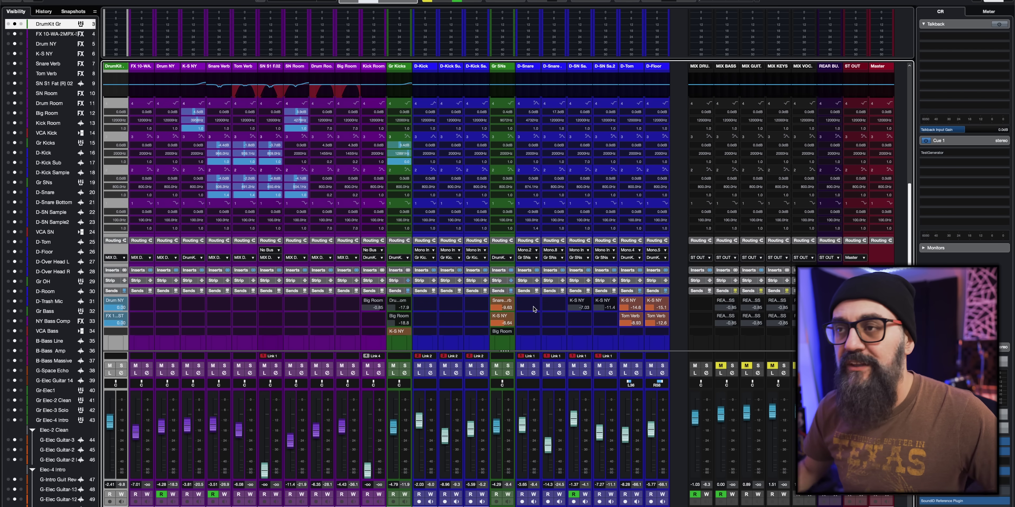
pyautogui.scroll(-1, 534, 310)
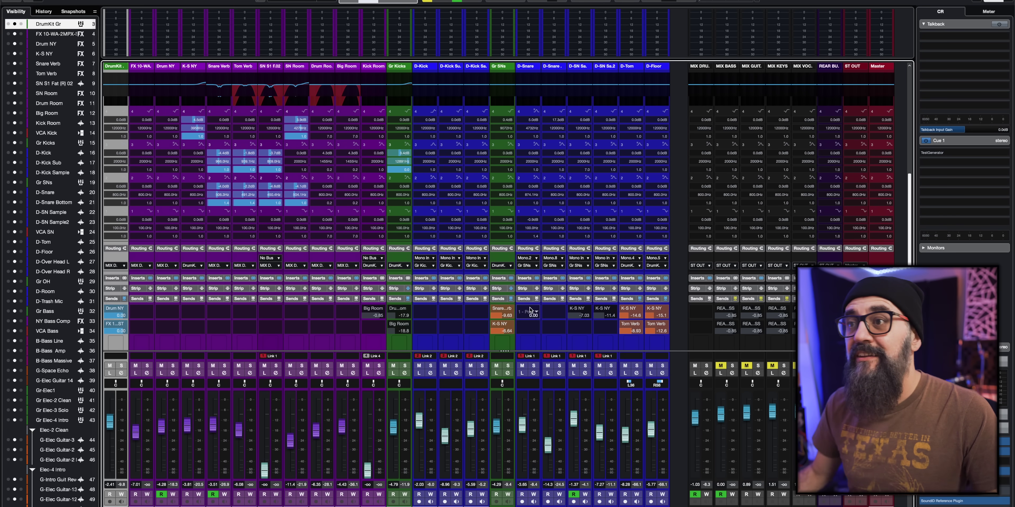
pyautogui.scroll(-3, 530, 310)
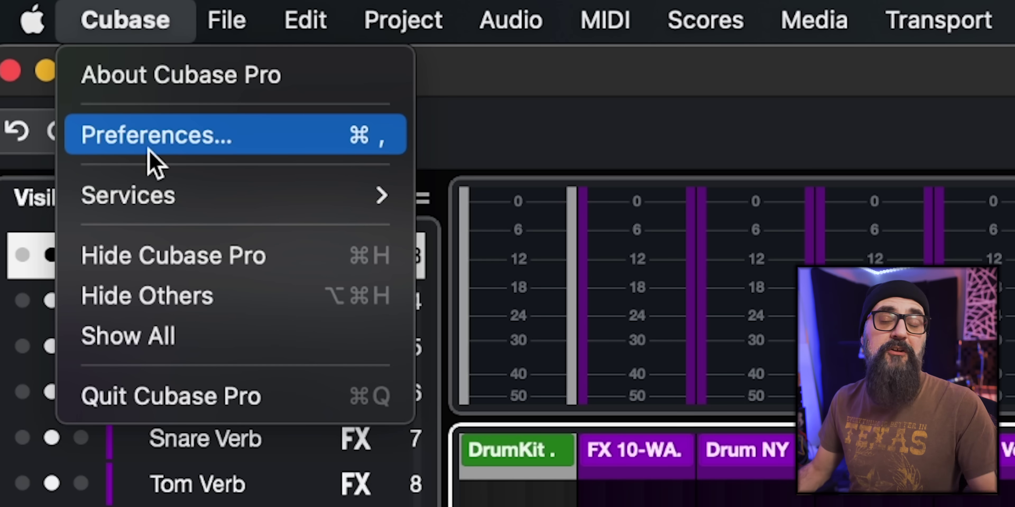
pyautogui.click(148, 150)
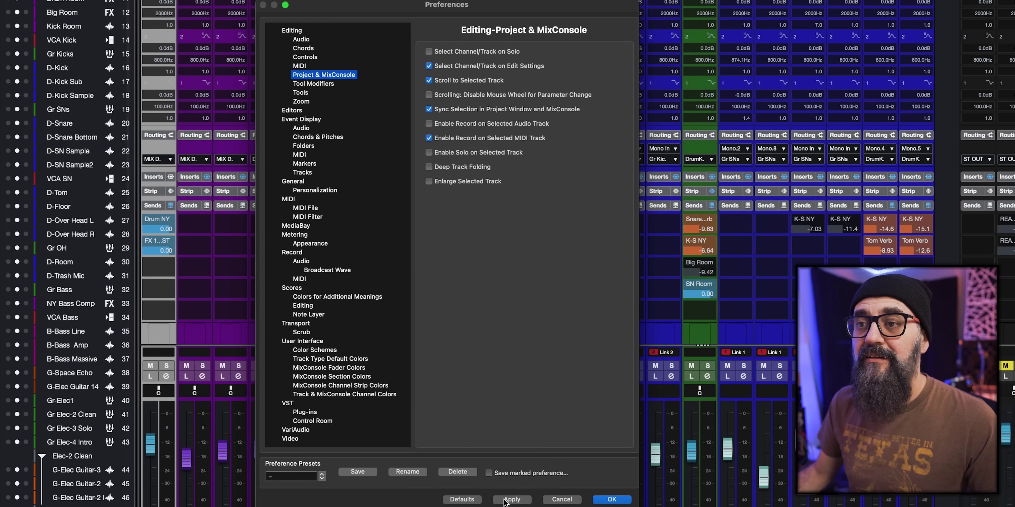
# Confirm the preferences, then wheel the Gr SNs channel's K-S NY send from -6.64 to -7.95.
pyautogui.click(611, 500)
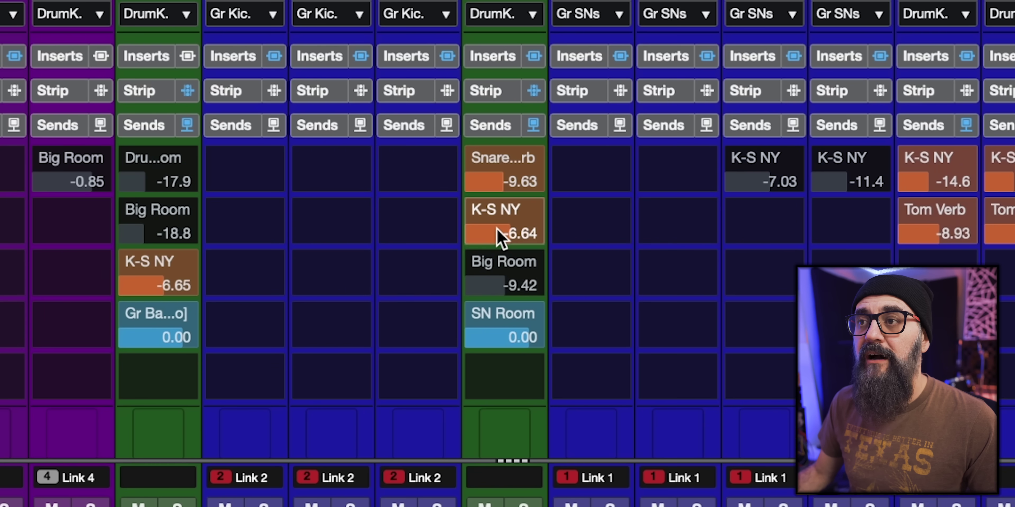
pyautogui.scroll(-3, 696, 251)
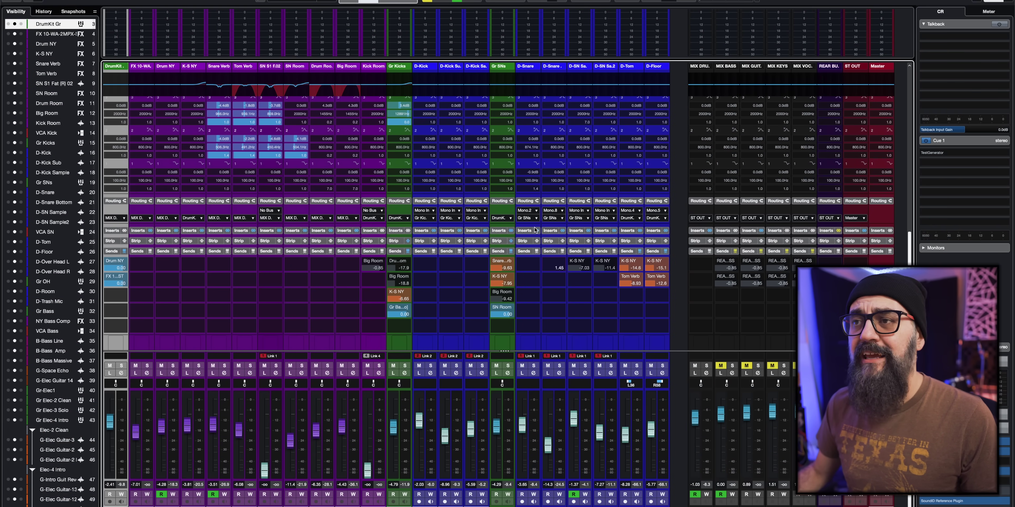
pyautogui.scroll(3, 534, 230)
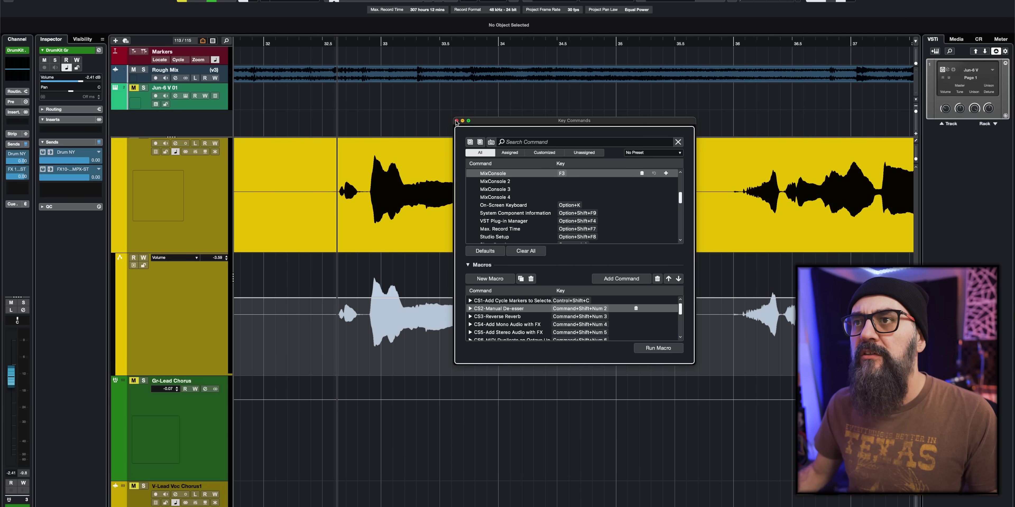
# Close the Key Commands window, select the yellow vocal event, and show the Edit menu.
pyautogui.click(456, 121)
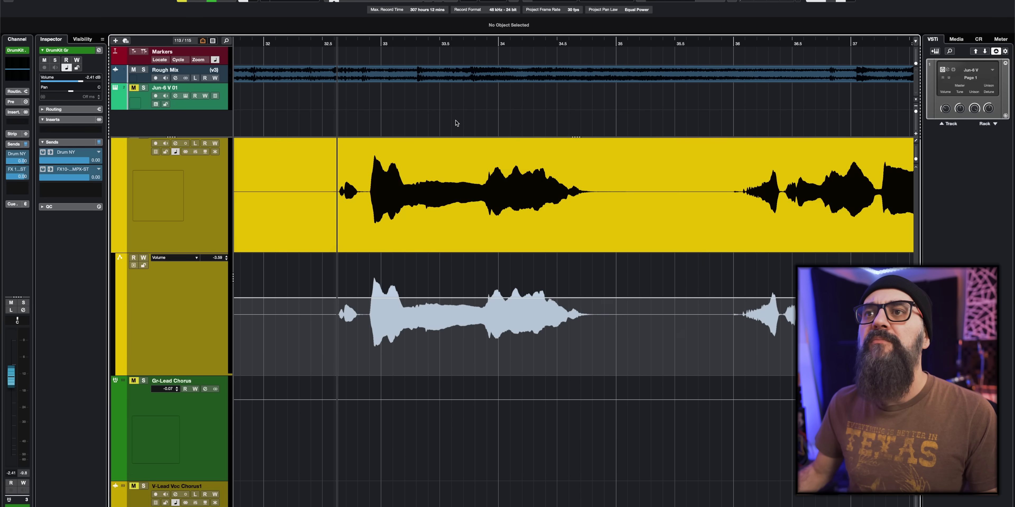
pyautogui.click(340, 179)
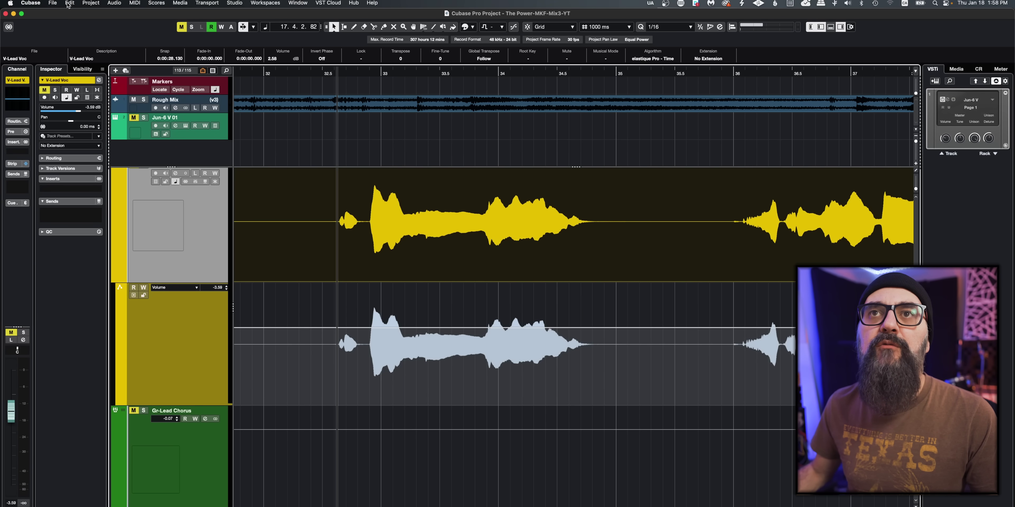
pyautogui.click(69, 3)
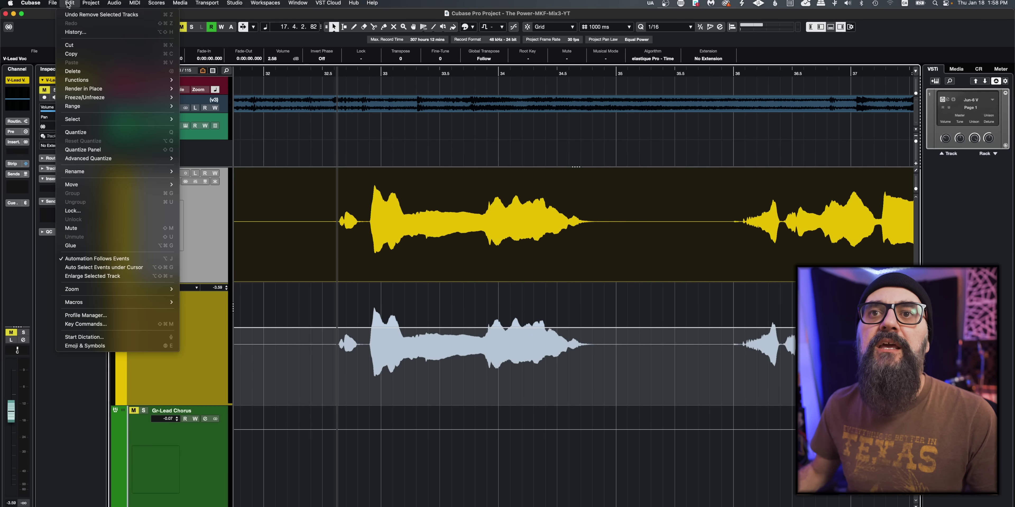
# Choose Key Commands from the Edit menu to reach the Macros list.
pyautogui.click(86, 323)
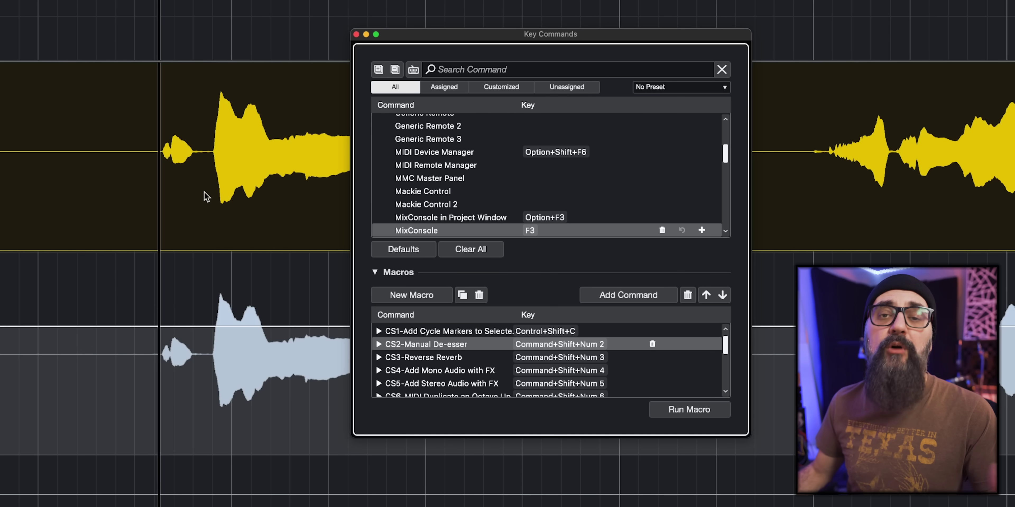
# Select a short range at the yellow vocal event's start and run the CS2-Manual De-esser macro on it.
pyautogui.click(143, 136)
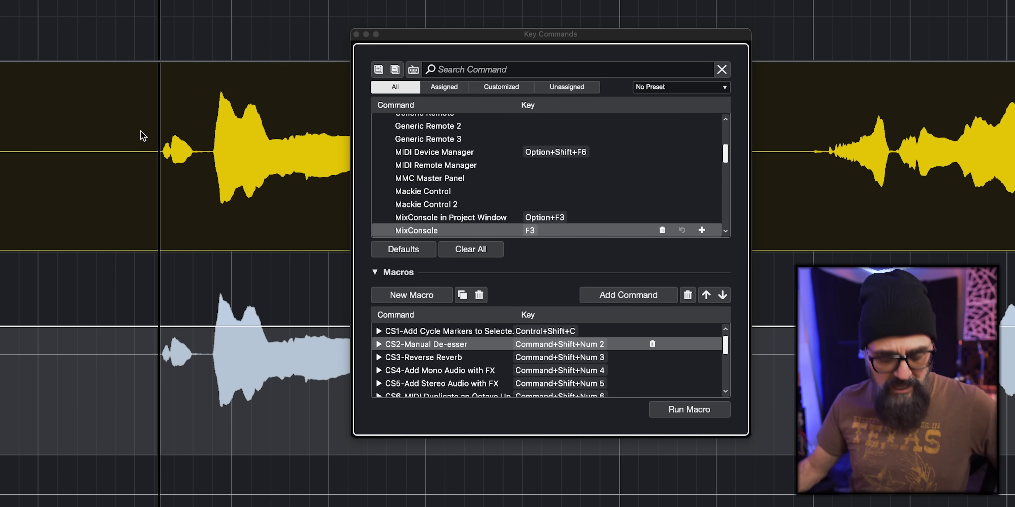
pyautogui.click(140, 130)
pyautogui.moveTo(144, 132); pyautogui.dragTo(207, 139)
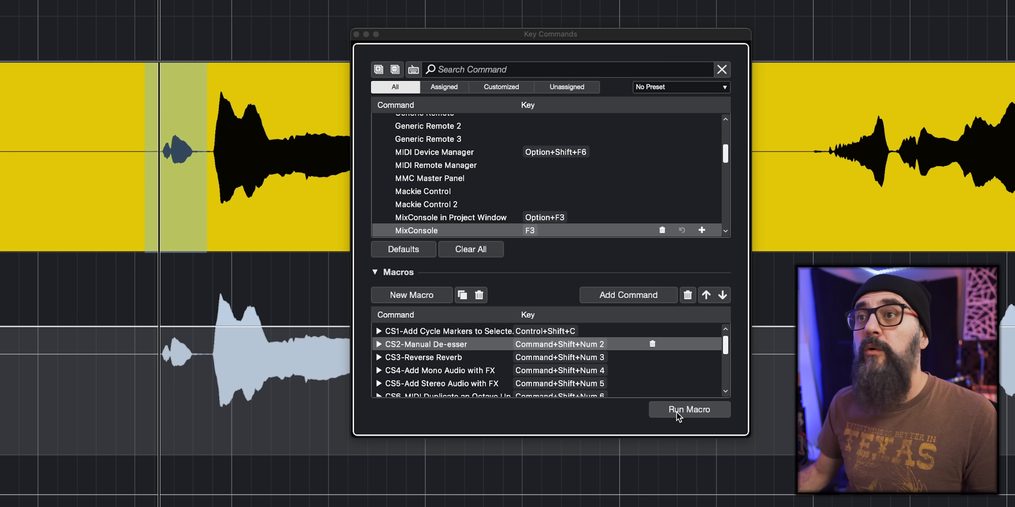
pyautogui.click(677, 412)
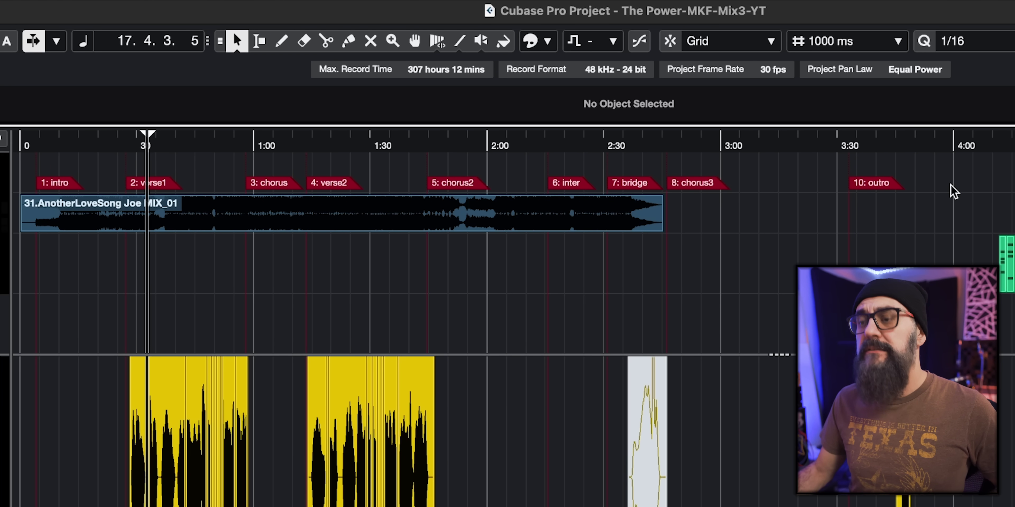
# Switch to the Draw tool and draw two trial markers, near 5:00 and further along.
pyautogui.press('8')
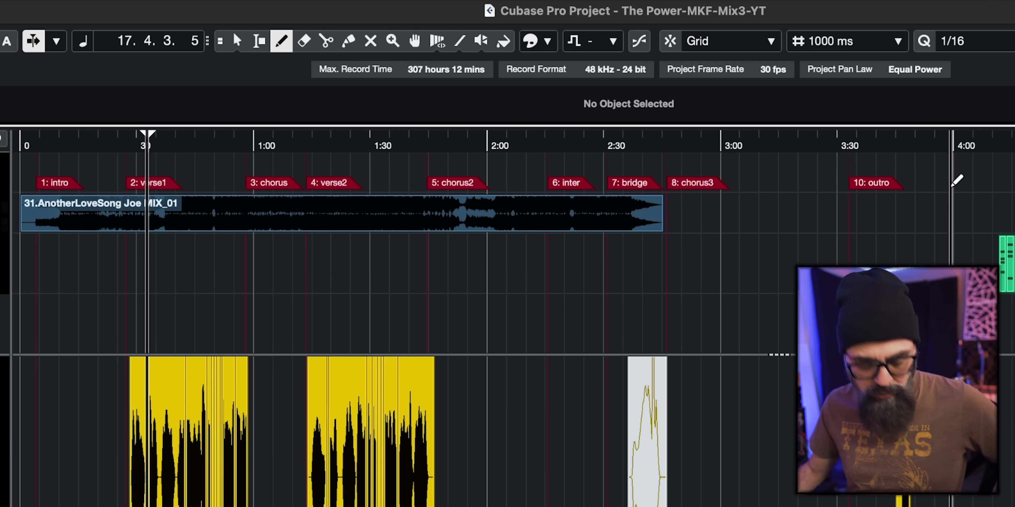
pyautogui.hscroll(10, 957, 166)
pyautogui.hscroll(-3, 956, 165)
pyautogui.hscroll(3, 957, 166)
pyautogui.click(585, 175)
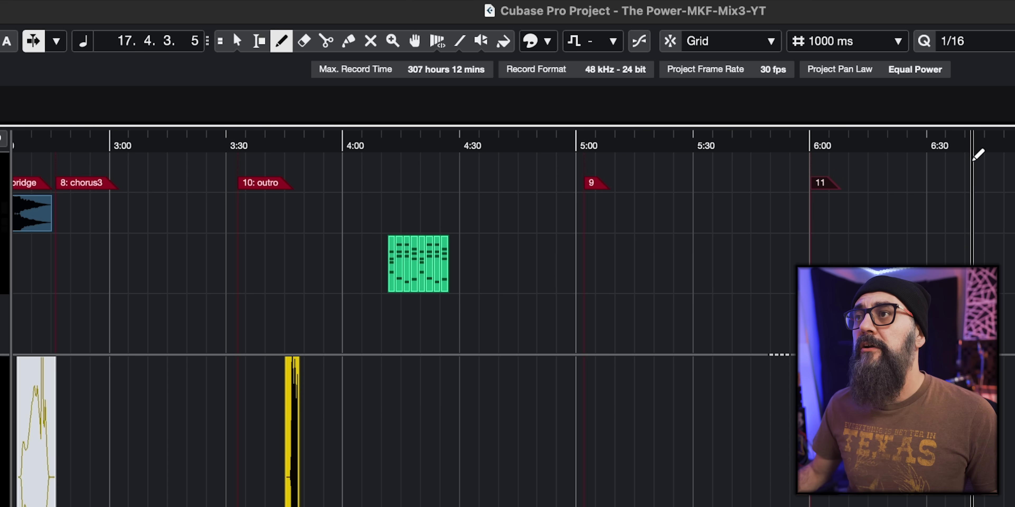
pyautogui.click(857, 174)
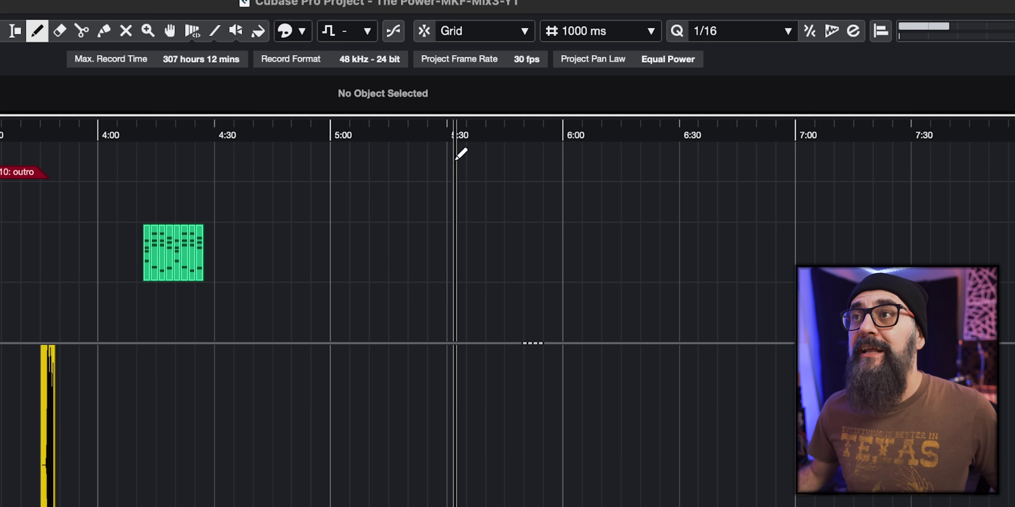
# Add a marker named 'test' at about 5:30, then add a 'tesat2' marker and delete it.
pyautogui.click(443, 164)
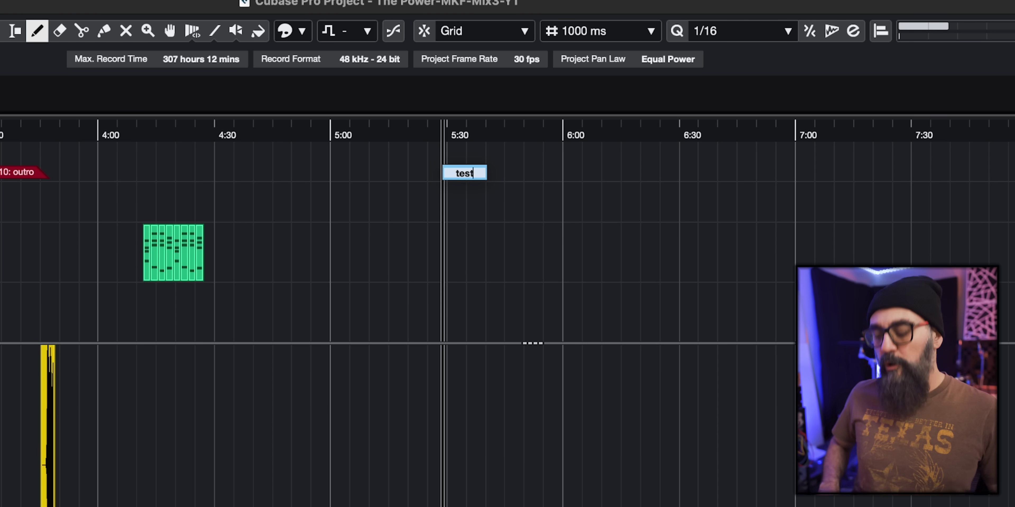
pyautogui.press('Return')
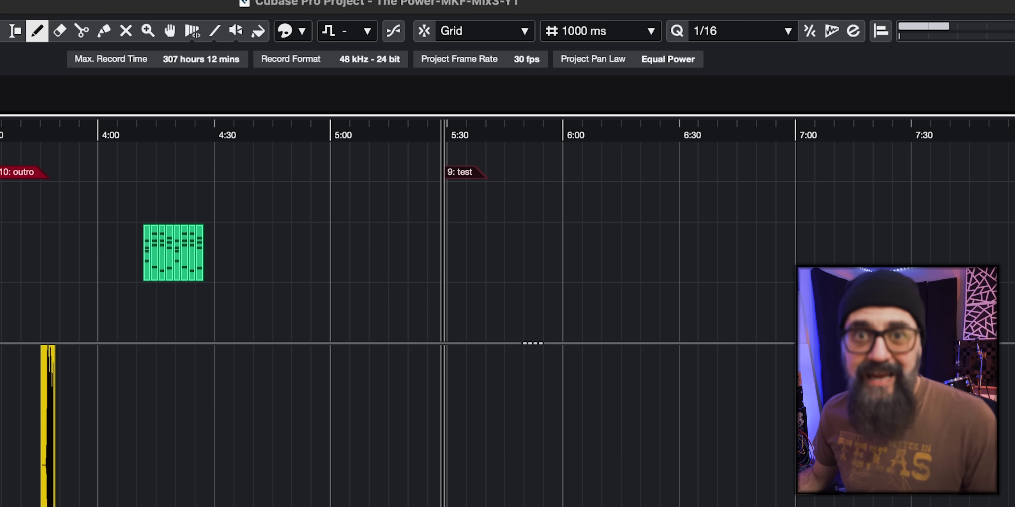
pyautogui.moveTo(590, 188); pyautogui.dragTo(629, 192)
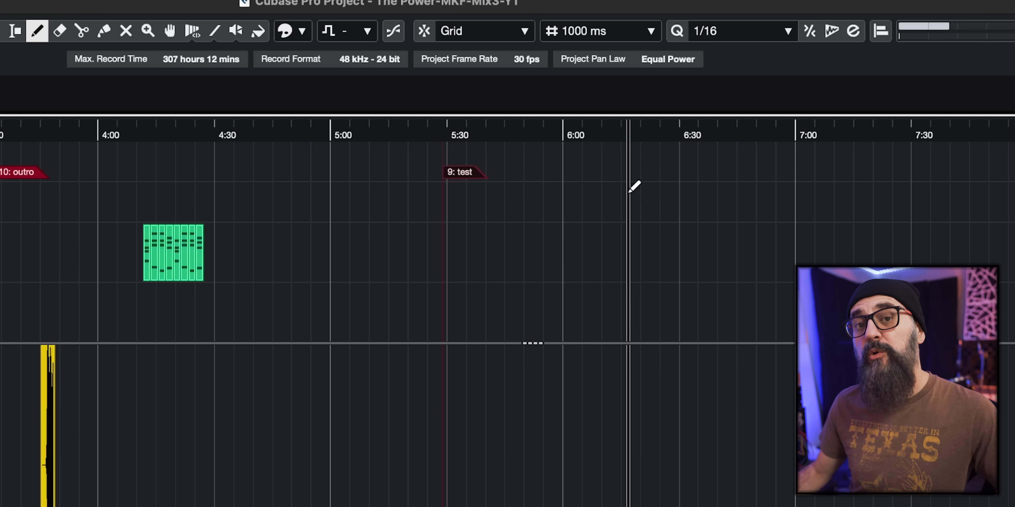
pyautogui.moveTo(629, 193); pyautogui.dragTo(610, 173)
pyautogui.click(610, 170)
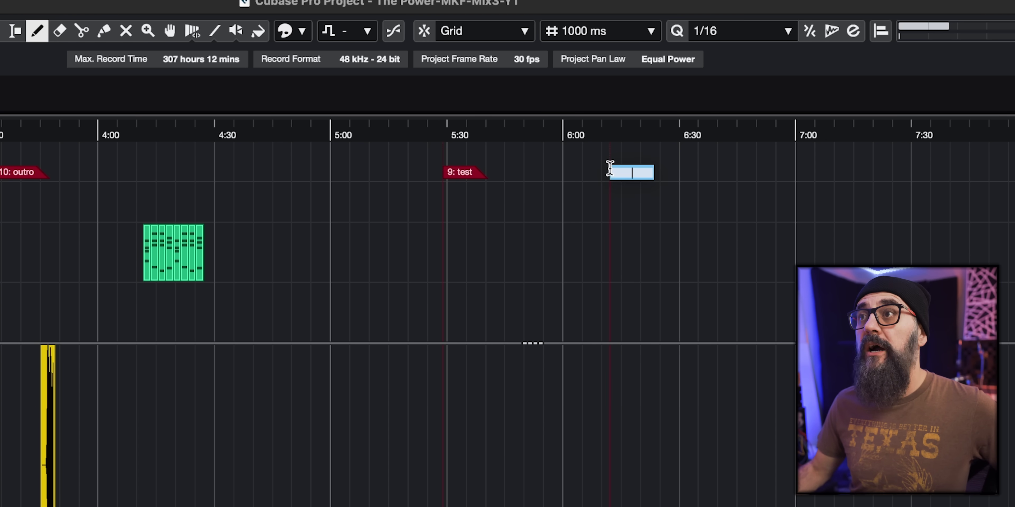
pyautogui.write('tesat2')
pyautogui.press('Return')
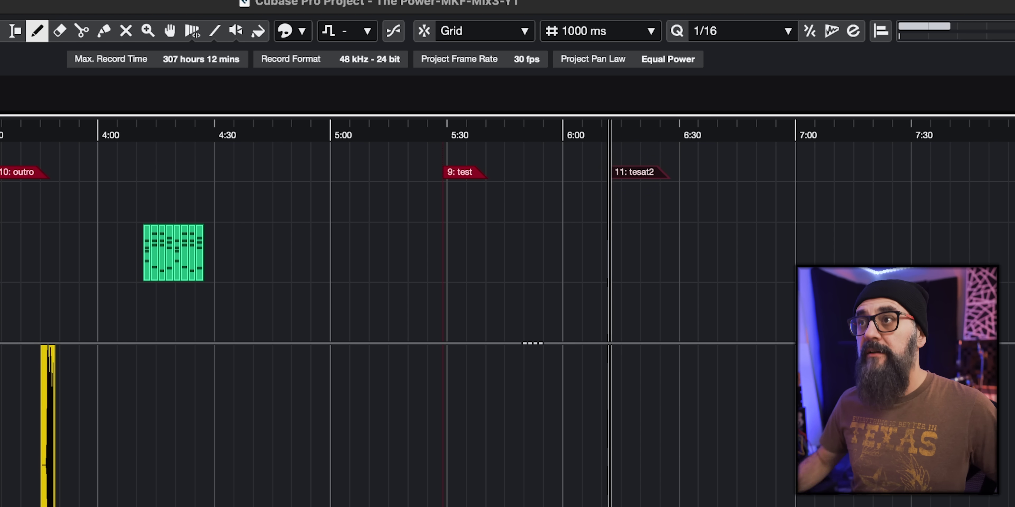
pyautogui.press('Delete')
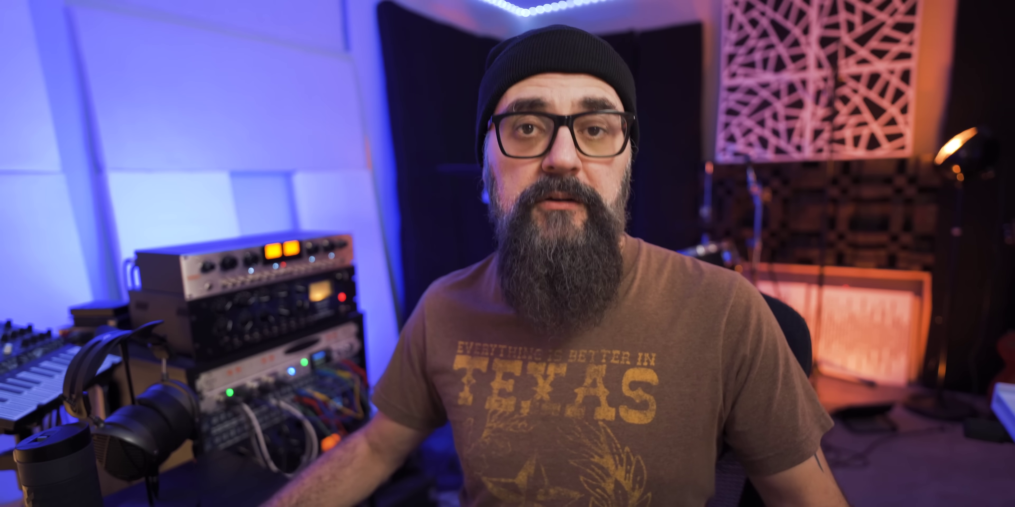
pyautogui.moveTo(534, 161); pyautogui.dragTo(820, 171)
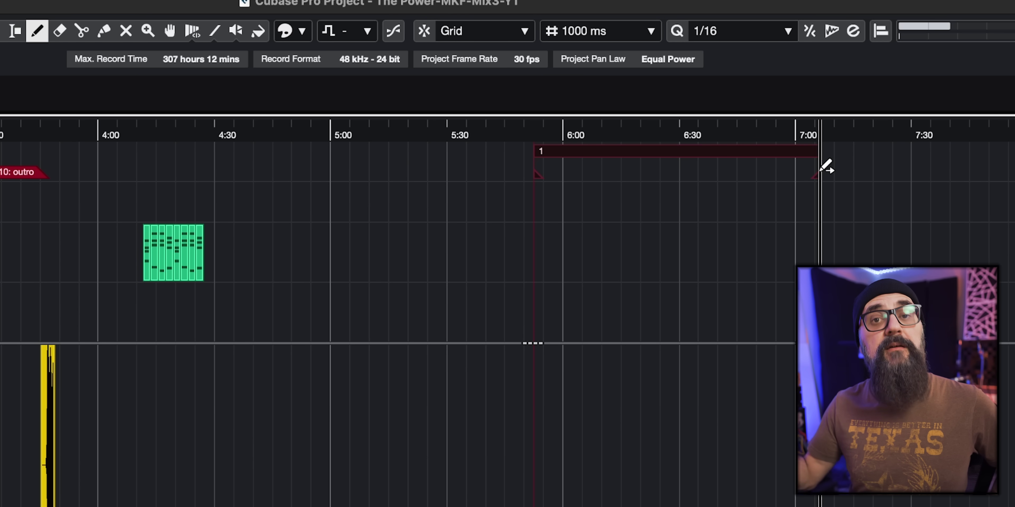
pyautogui.hotkey('ctrl', 'z')
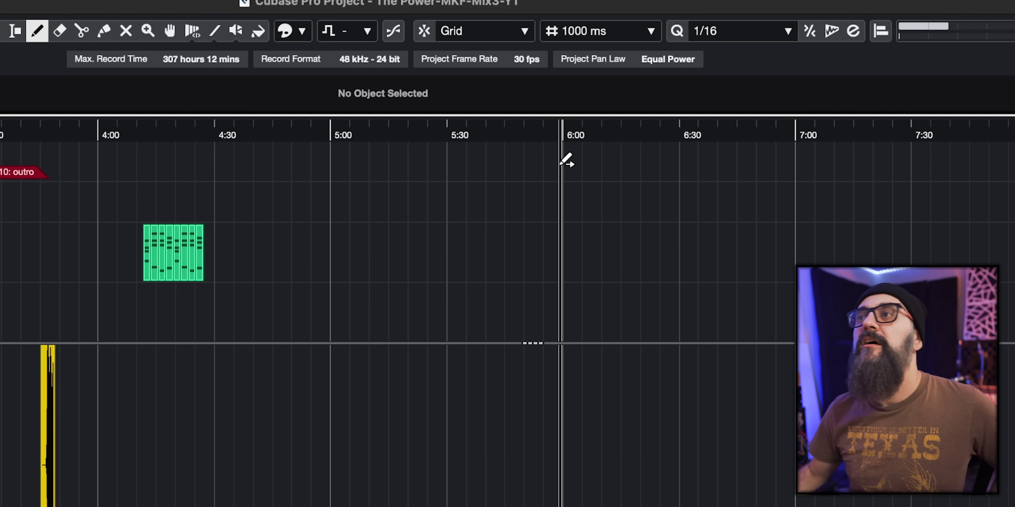
pyautogui.moveTo(562, 163); pyautogui.dragTo(788, 160)
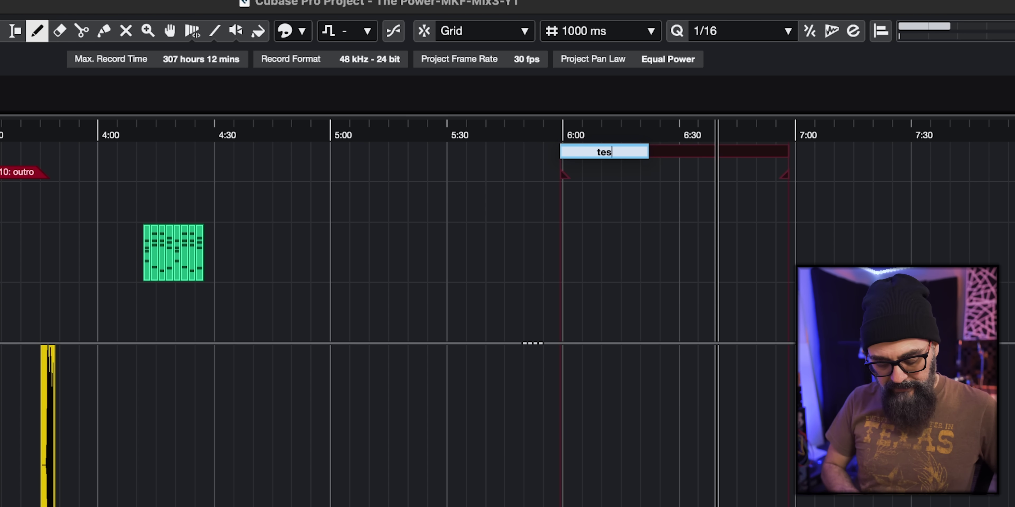
pyautogui.write('me')
pyautogui.press('Return')
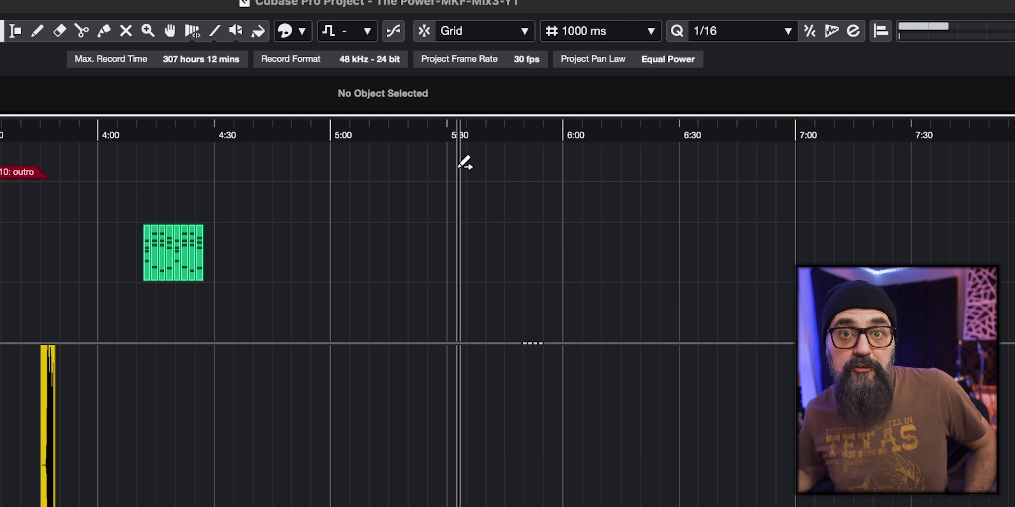
pyautogui.moveTo(459, 166); pyautogui.dragTo(713, 162)
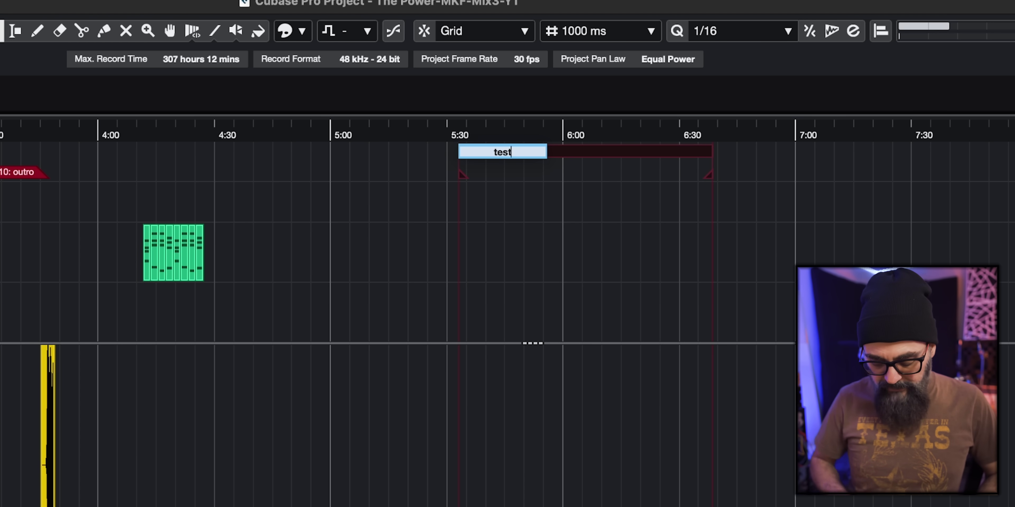
pyautogui.write('t')
pyautogui.press('Return')
pyautogui.press('Delete')
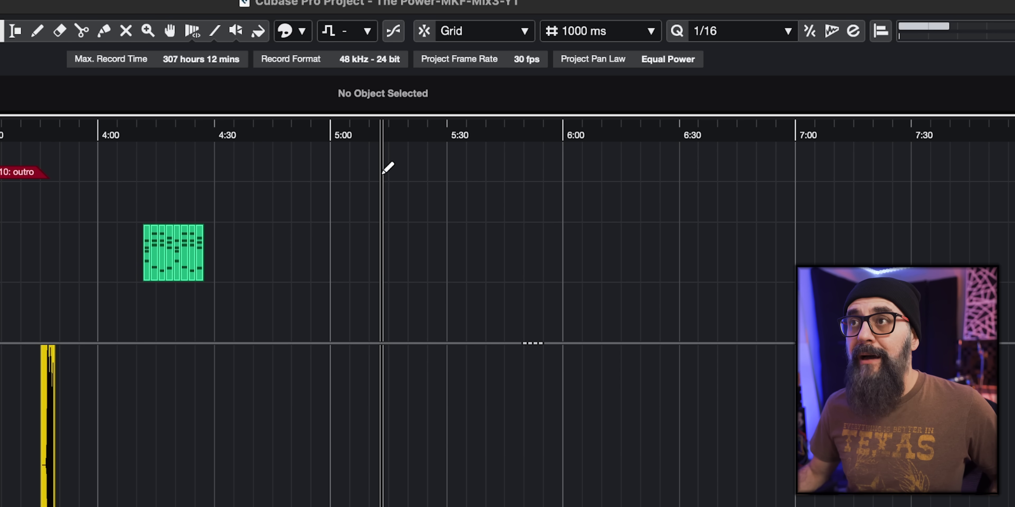
pyautogui.click(382, 172)
pyautogui.click(550, 172)
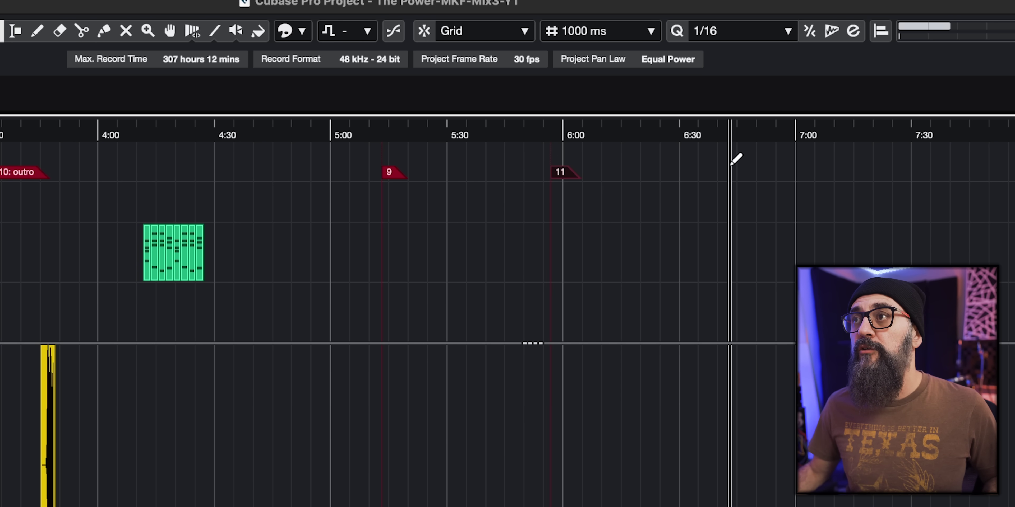
pyautogui.click(730, 169)
pyautogui.click(932, 170)
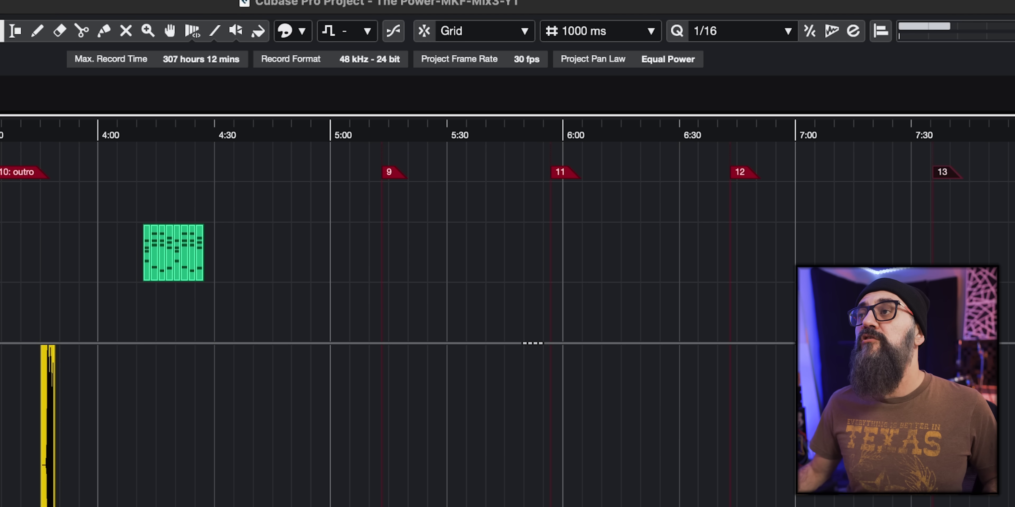
pyautogui.press('super+z')
pyautogui.press('super+z')
pyautogui.press('super+z')
pyautogui.press('super+z')
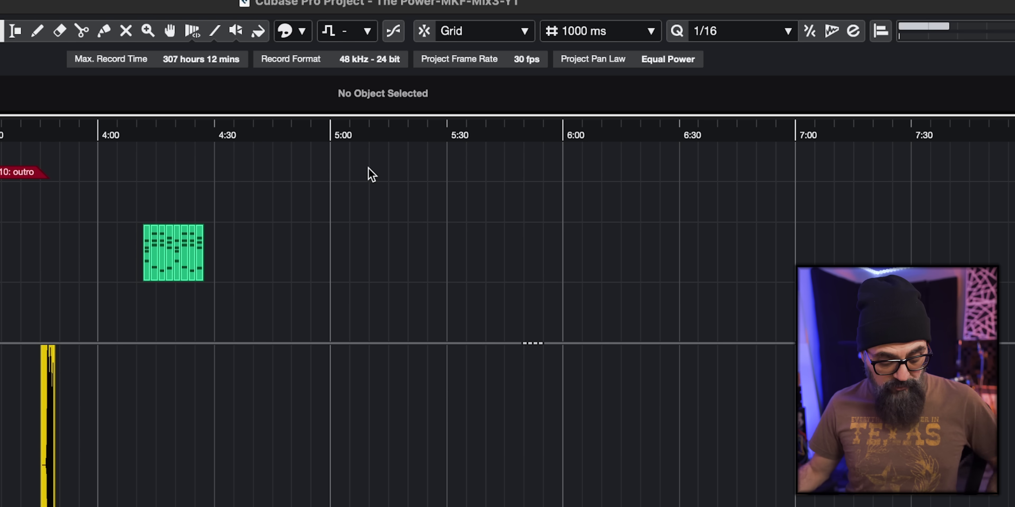
pyautogui.click(369, 168)
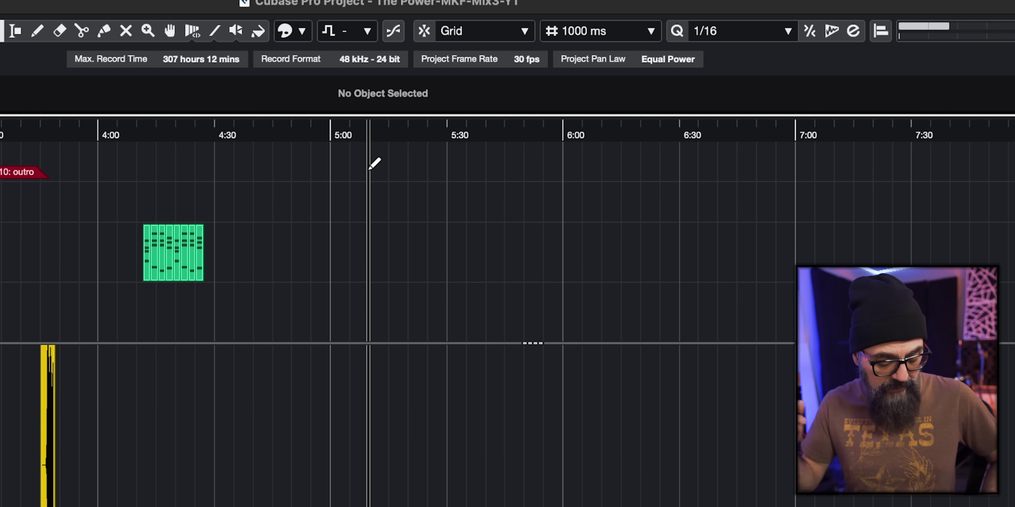